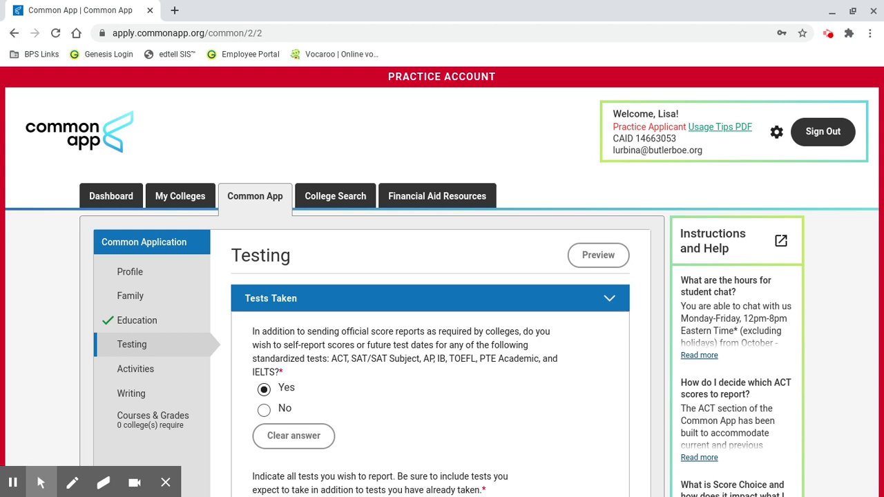
Review the Tests Taken answers and the available test types, and continue to the ACT Tests section.
{"action": "scroll", "coordinate": [442, 282], "scroll_direction": "down", "scroll_amount": 2}
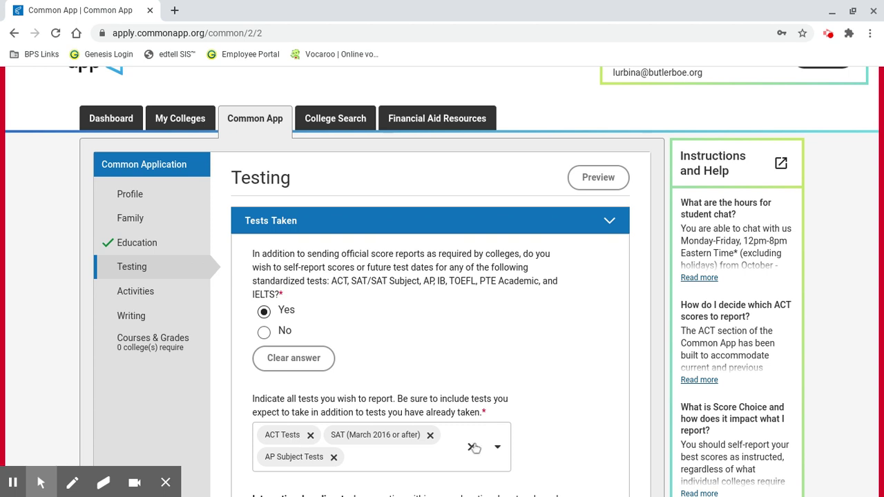
{"action": "left_click", "coordinate": [497, 448]}
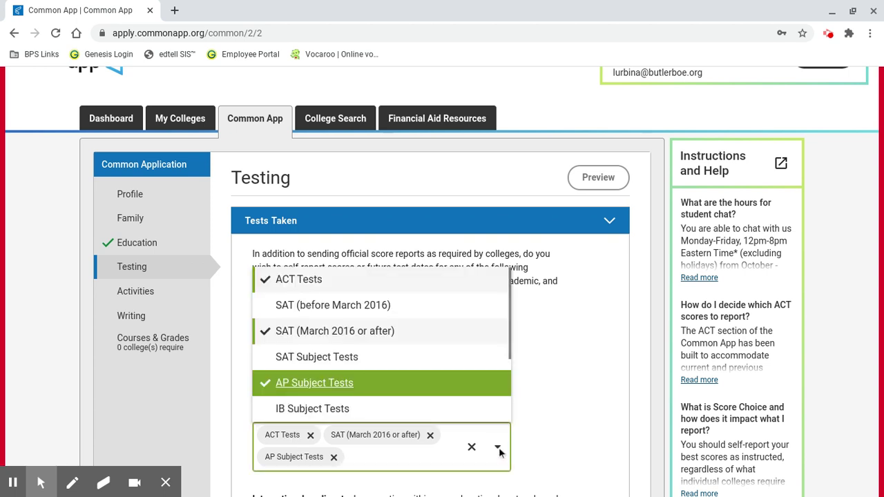
{"action": "left_click", "coordinate": [612, 408]}
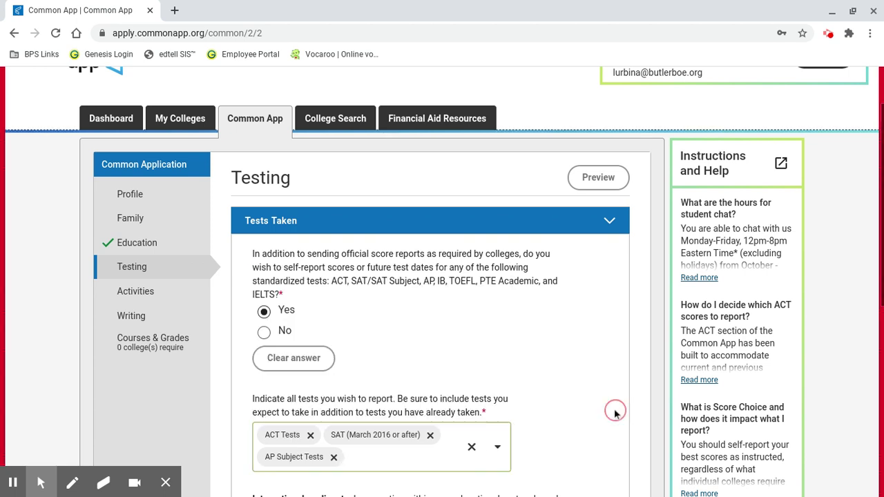
{"action": "scroll", "coordinate": [614, 409], "scroll_direction": "down", "scroll_amount": 5}
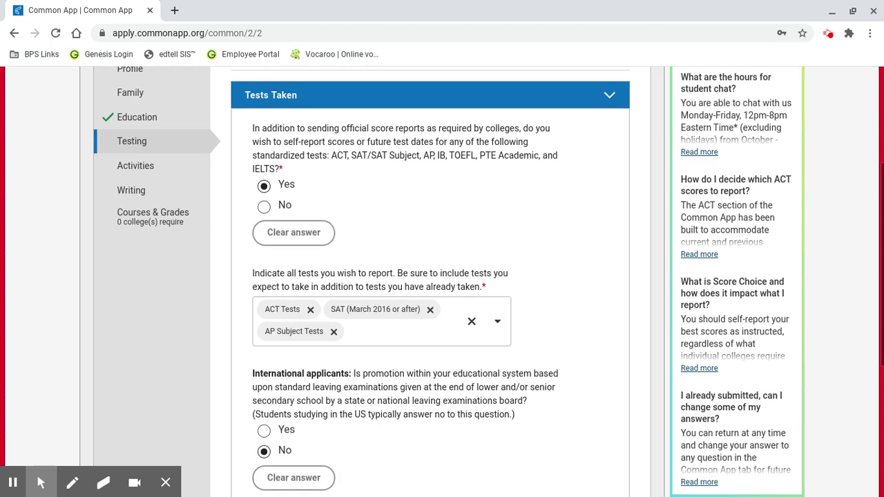
{"action": "scroll", "coordinate": [614, 409], "scroll_direction": "down", "scroll_amount": 1}
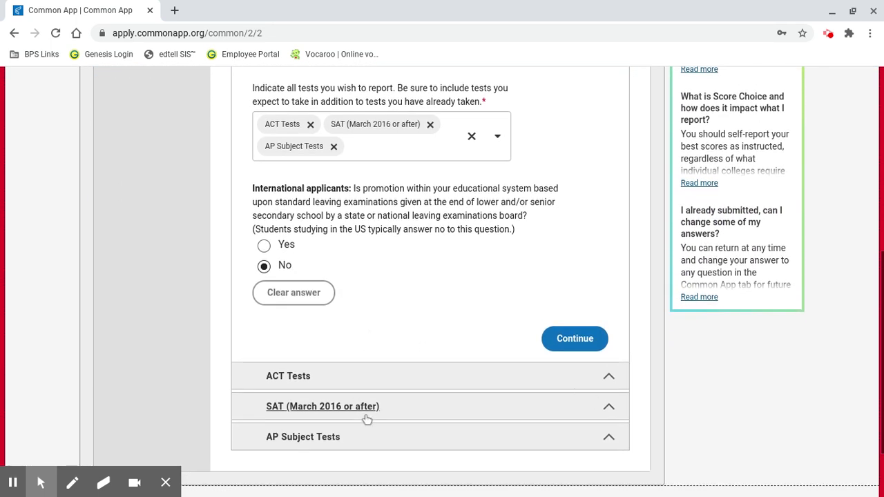
{"action": "left_click", "coordinate": [596, 336]}
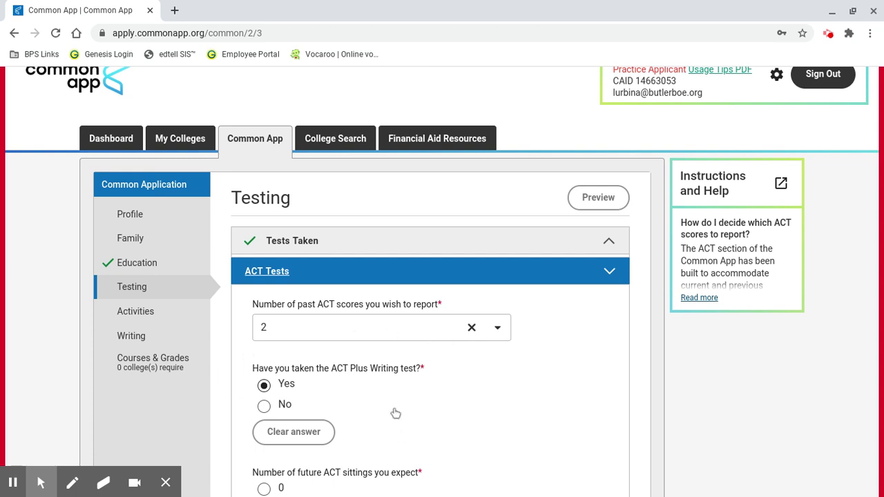
Look through the ACT Tests questions, from past scores and future sittings to the writing date, and continue to the SAT section.
{"action": "scroll", "coordinate": [620, 438], "scroll_direction": "down", "scroll_amount": 1}
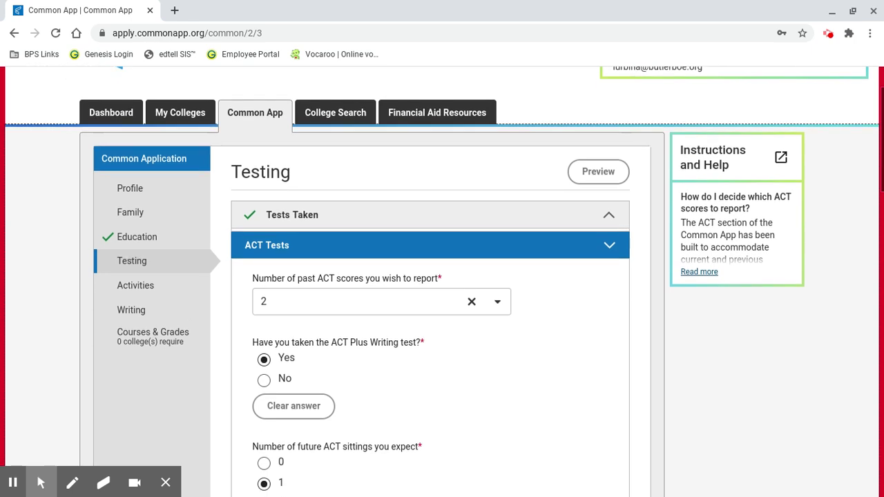
{"action": "scroll", "coordinate": [320, 192], "scroll_direction": "down", "scroll_amount": 5}
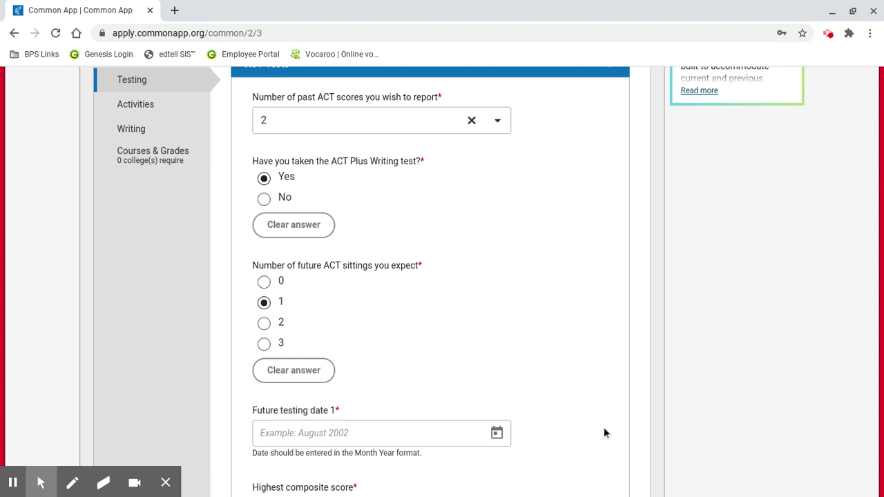
{"action": "left_click", "coordinate": [350, 433]}
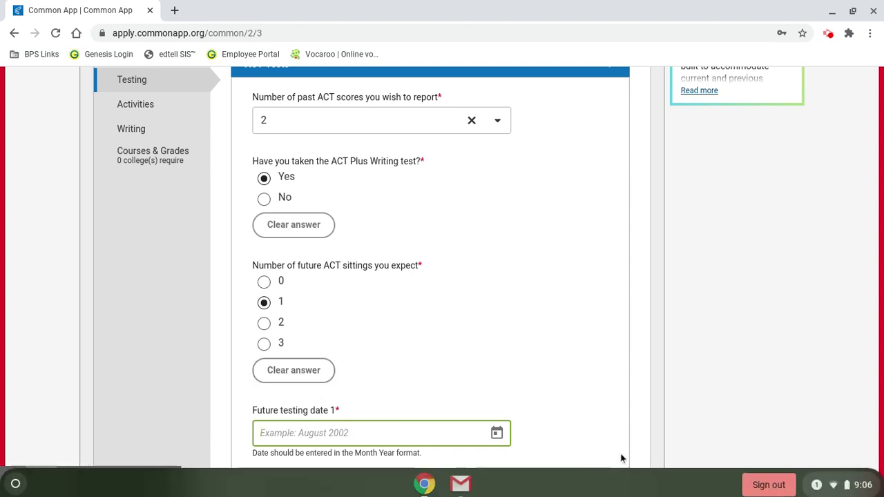
{"action": "left_click", "coordinate": [600, 442]}
{"action": "scroll", "coordinate": [600, 442], "scroll_direction": "down", "scroll_amount": 1}
{"action": "scroll", "coordinate": [443, 281], "scroll_direction": "down", "scroll_amount": 3}
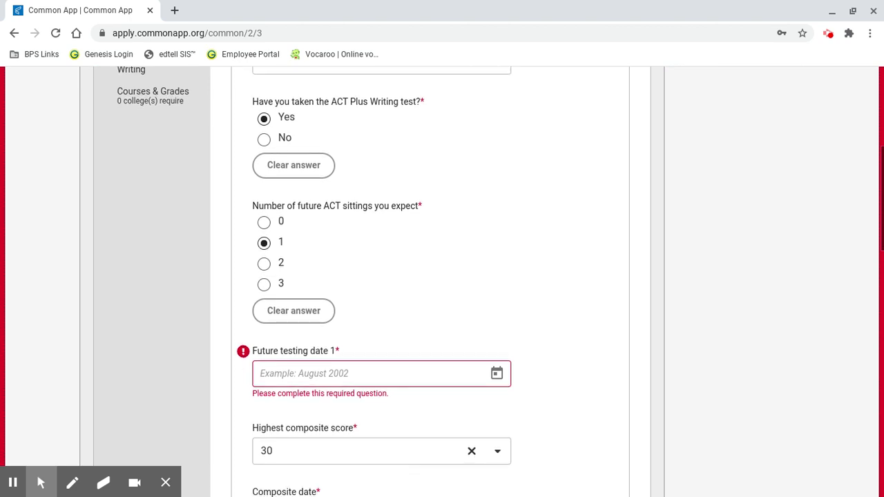
{"action": "scroll", "coordinate": [442, 282], "scroll_direction": "down", "scroll_amount": 5}
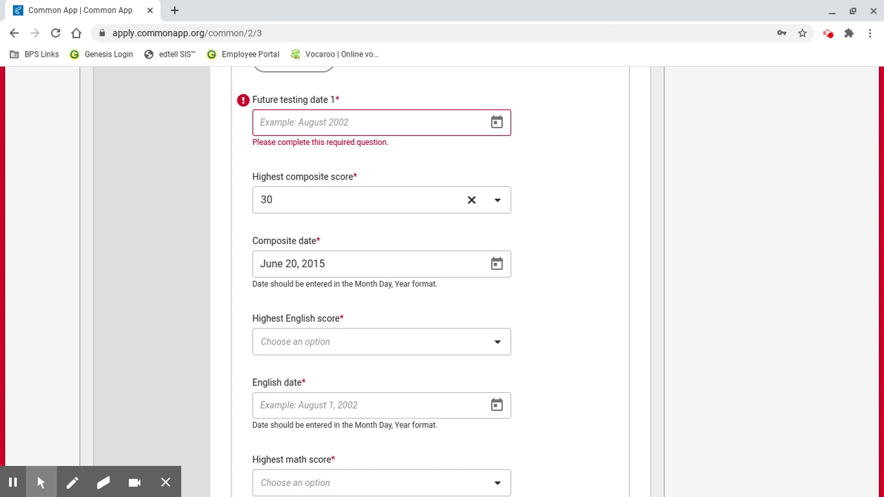
{"action": "scroll", "coordinate": [547, 303], "scroll_direction": "down", "scroll_amount": 2}
{"action": "scroll", "coordinate": [442, 282], "scroll_direction": "down", "scroll_amount": 3}
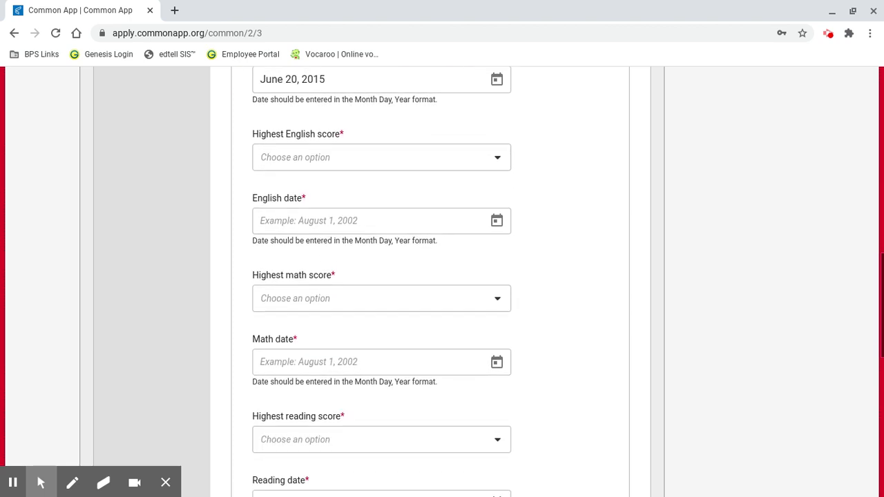
{"action": "scroll", "coordinate": [442, 281], "scroll_direction": "down", "scroll_amount": 1}
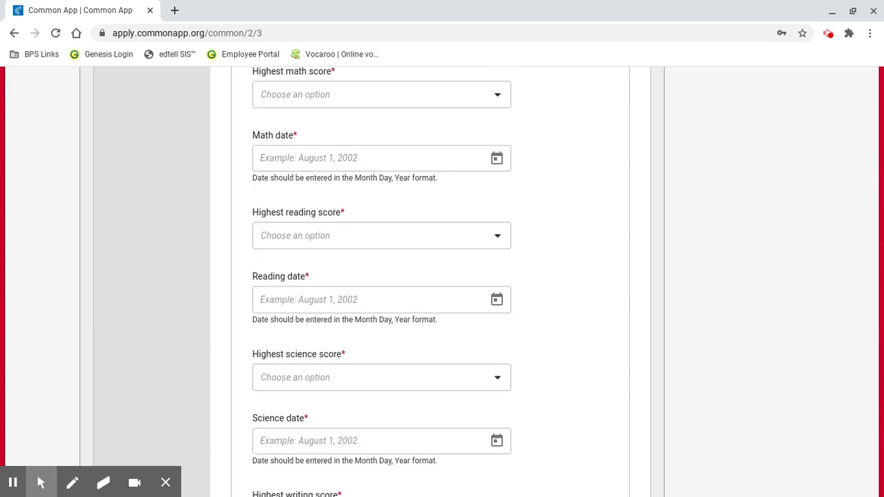
{"action": "scroll", "coordinate": [442, 282], "scroll_direction": "down", "scroll_amount": 5}
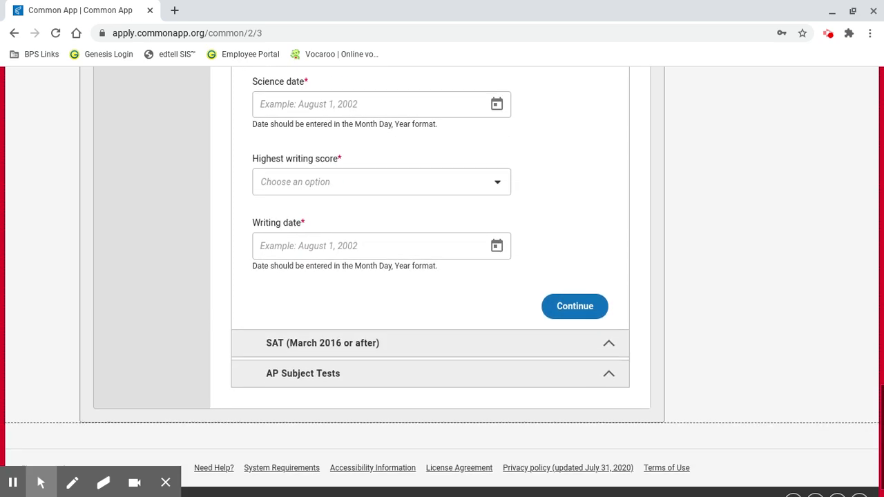
{"action": "left_click", "coordinate": [574, 309]}
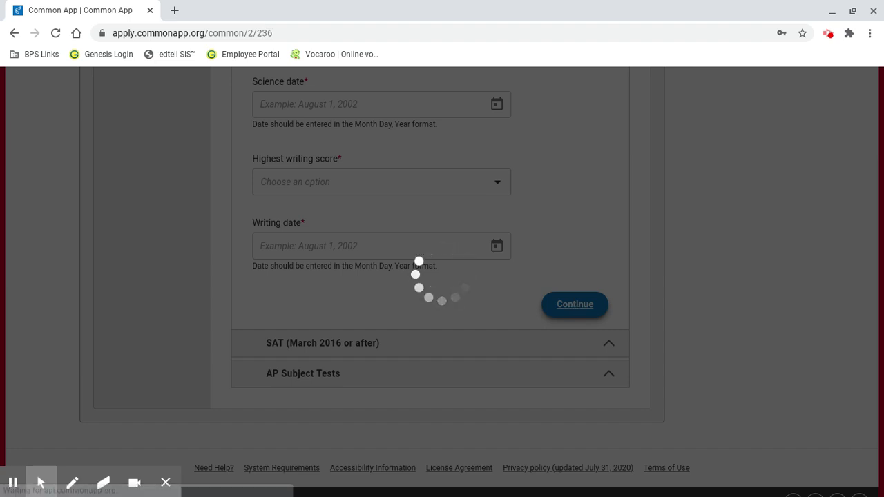
Answer No to having taken the SAT essay, and continue past the SAT date and score fields to AP Subject Tests.
{"action": "scroll", "coordinate": [596, 333], "scroll_direction": "down", "scroll_amount": 1}
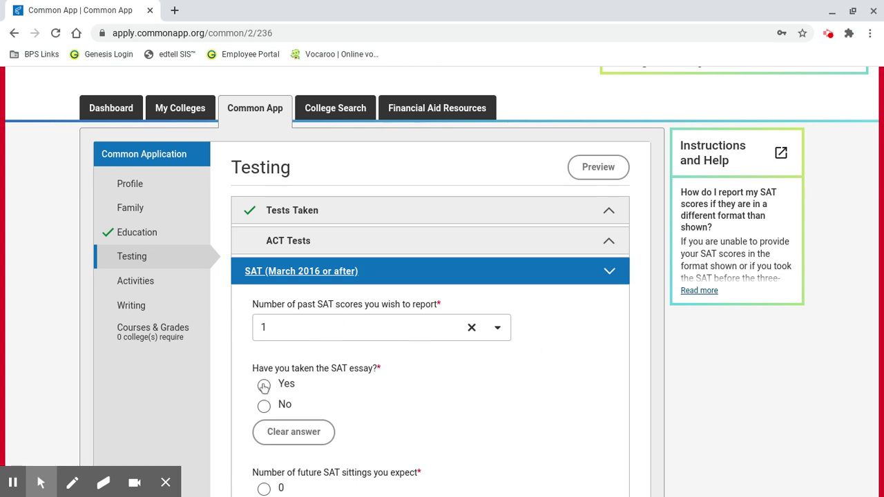
{"action": "left_click", "coordinate": [264, 406]}
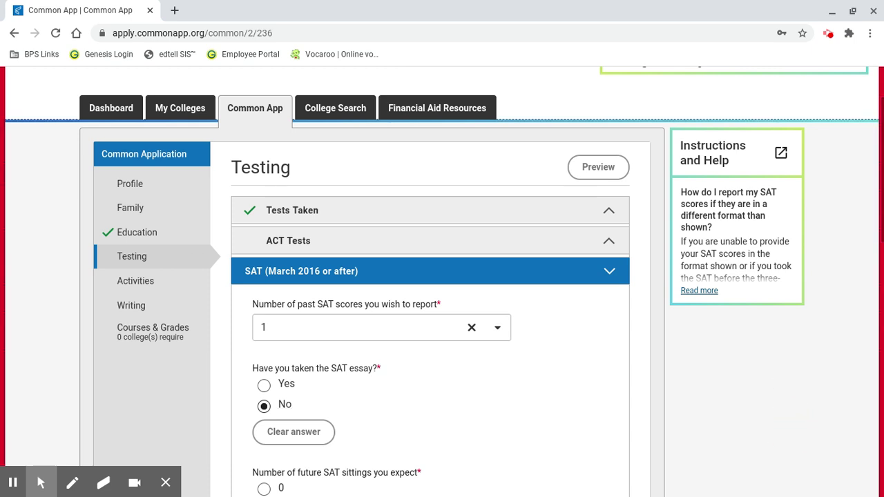
{"action": "scroll", "coordinate": [442, 282], "scroll_direction": "down", "scroll_amount": 1}
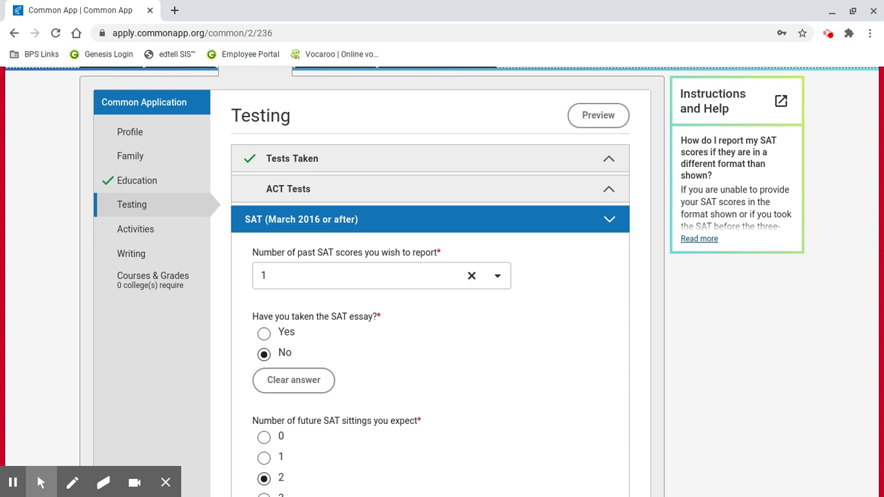
{"action": "scroll", "coordinate": [523, 389], "scroll_direction": "down", "scroll_amount": 3}
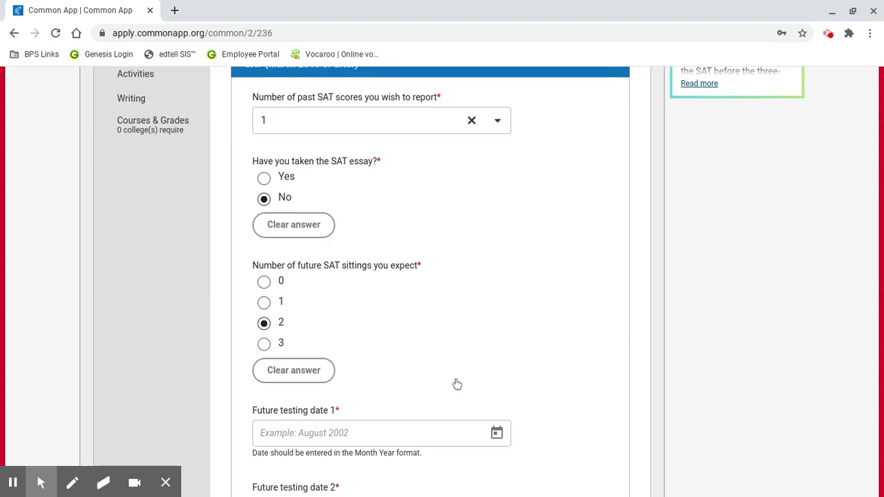
{"action": "scroll", "coordinate": [454, 383], "scroll_direction": "down", "scroll_amount": 3}
{"action": "scroll", "coordinate": [442, 282], "scroll_direction": "down", "scroll_amount": 3}
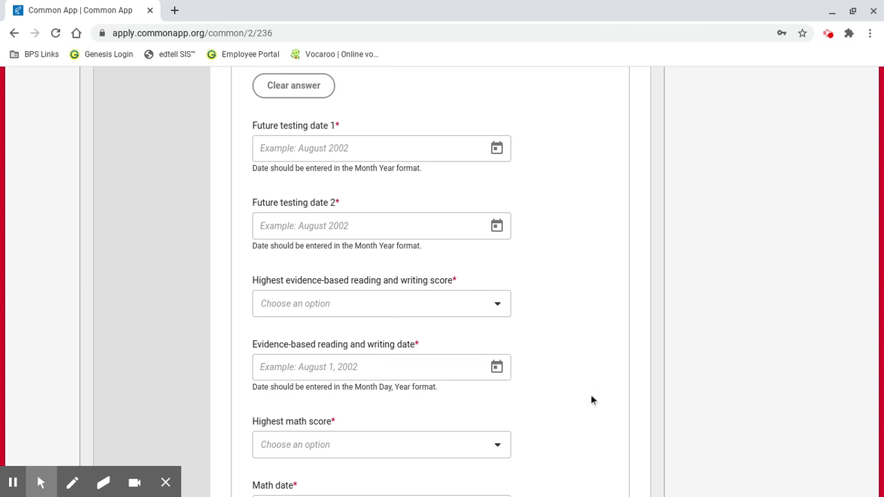
{"action": "left_click", "coordinate": [881, 308]}
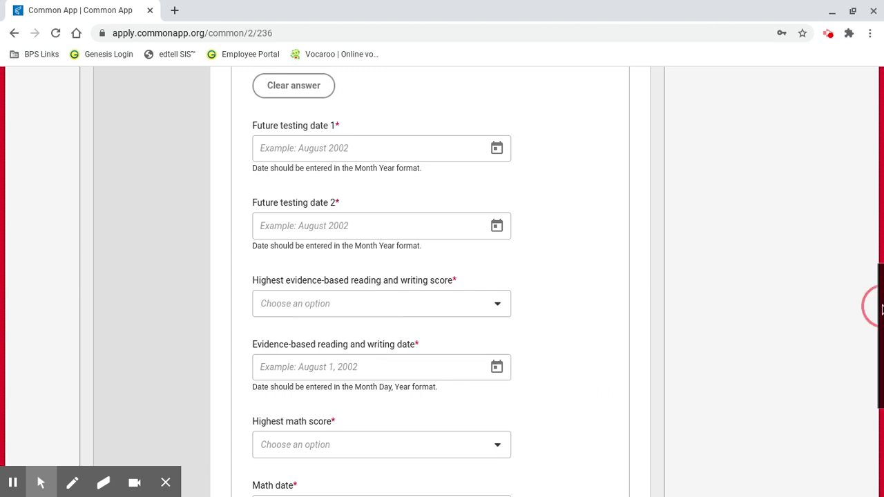
{"action": "scroll", "coordinate": [877, 306], "scroll_direction": "down", "scroll_amount": 3}
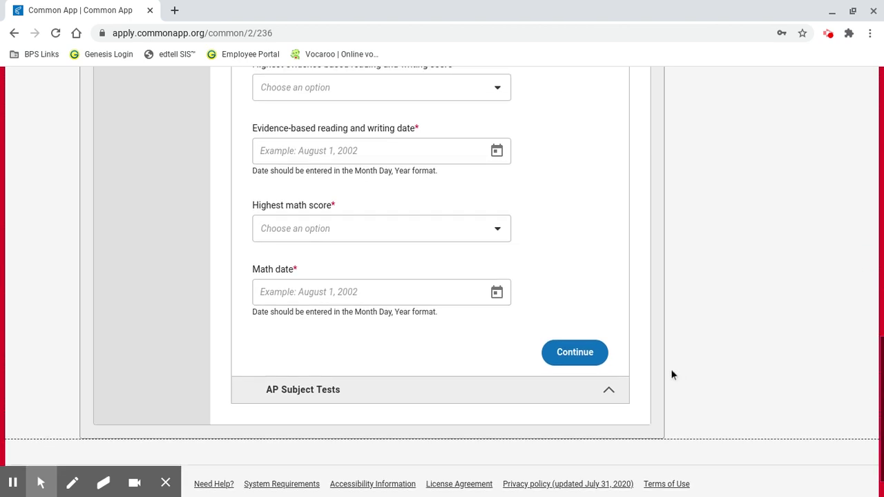
{"action": "left_click", "coordinate": [586, 351]}
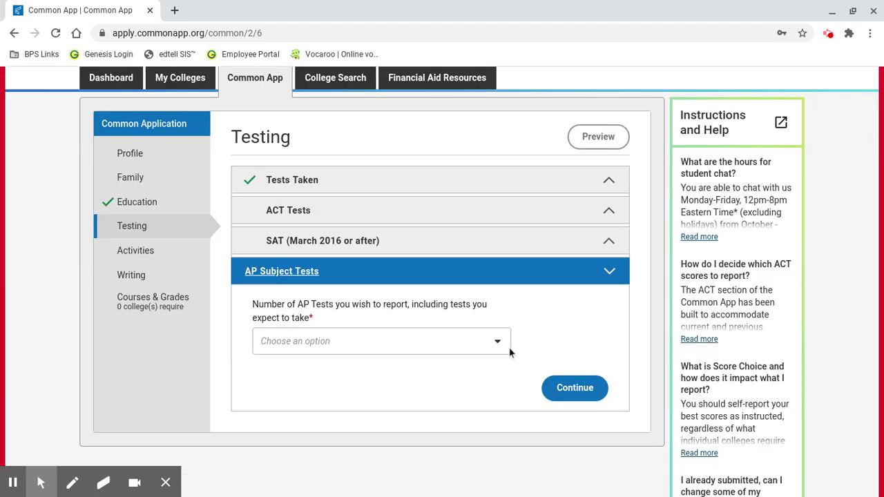
Set the number of AP tests to report to 2 and check the first test's date field.
{"action": "left_click", "coordinate": [470, 344]}
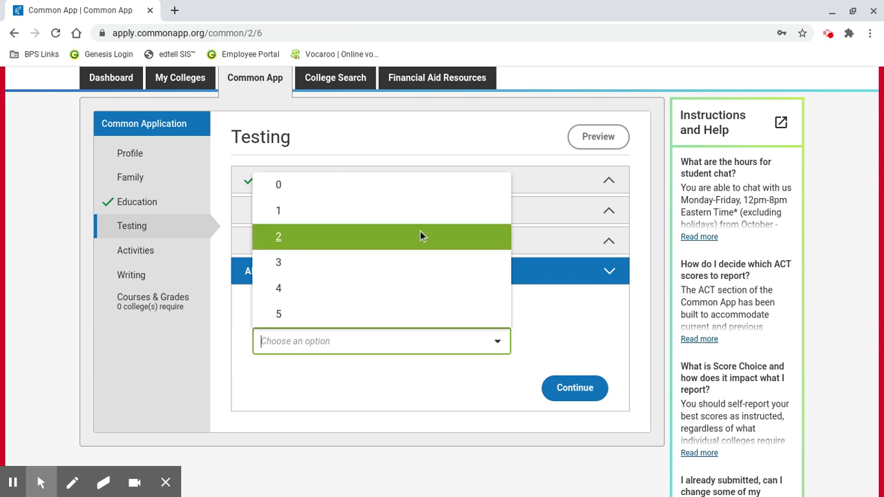
{"action": "left_click", "coordinate": [420, 236]}
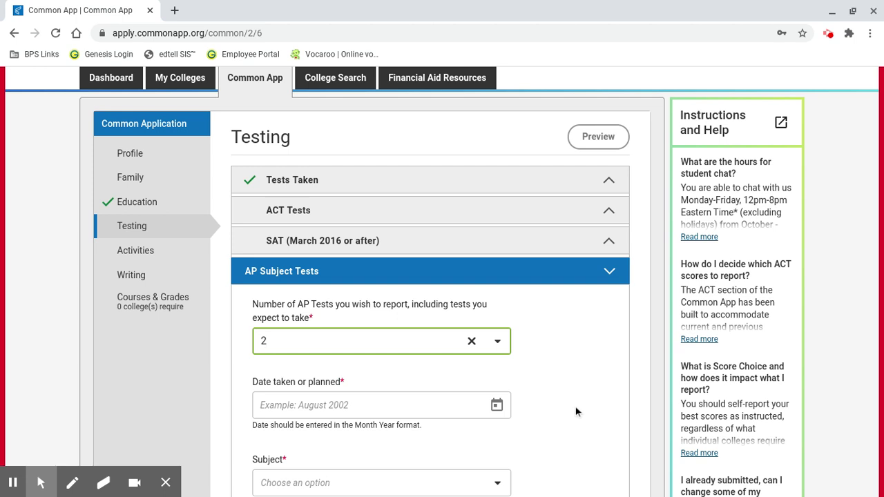
{"action": "left_click", "coordinate": [323, 411]}
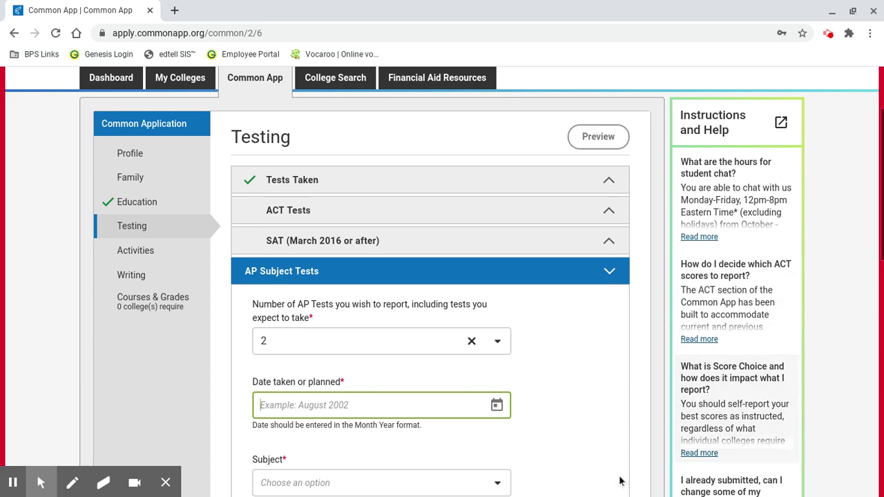
{"action": "left_click", "coordinate": [594, 469]}
Review the date, subject and score fields for both AP tests, and continue from the AP Subject Tests section.
{"action": "scroll", "coordinate": [594, 468], "scroll_direction": "down", "scroll_amount": 2}
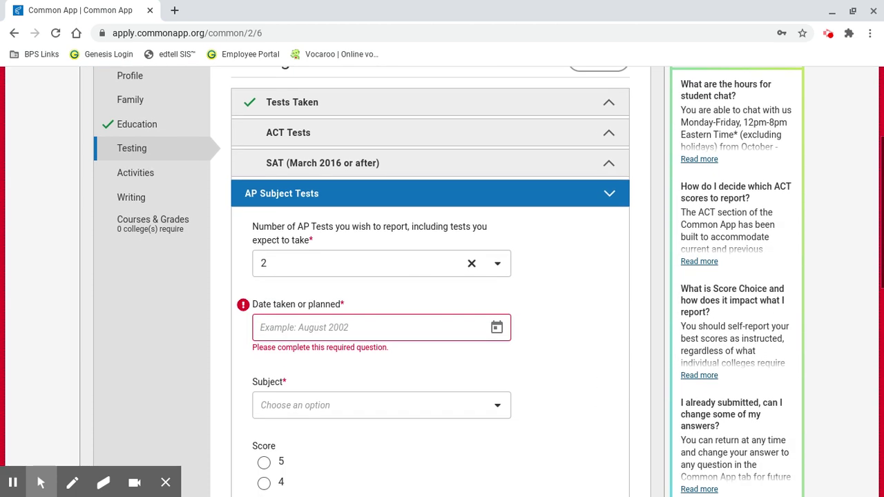
{"action": "scroll", "coordinate": [481, 379], "scroll_direction": "down", "scroll_amount": 2}
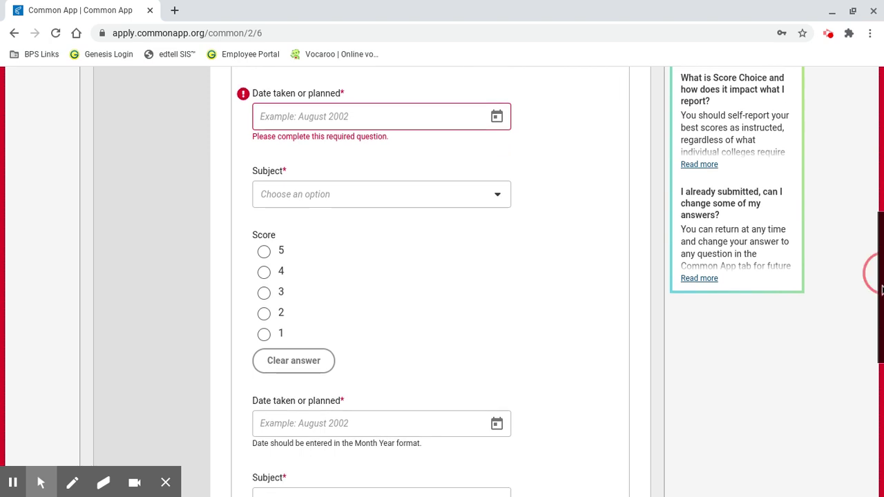
{"action": "scroll", "coordinate": [881, 277], "scroll_direction": "down", "scroll_amount": 1}
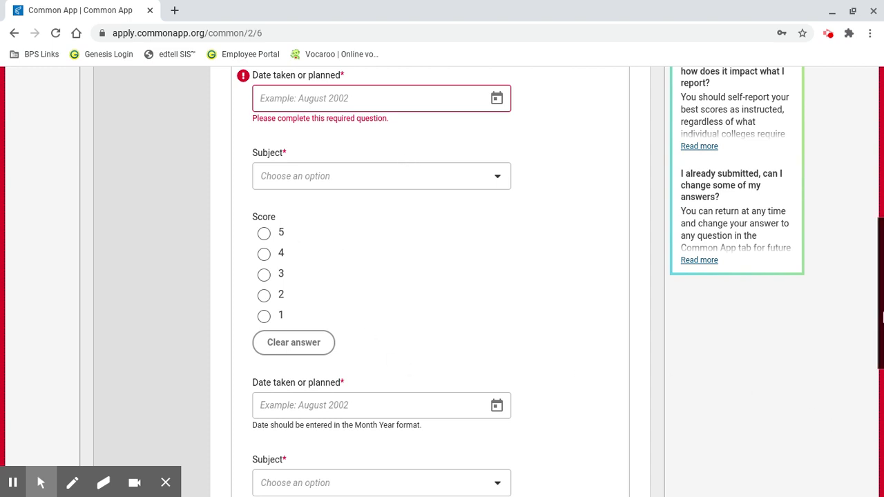
{"action": "left_click_drag", "start_coordinate": [882, 316], "coordinate": [882, 418]}
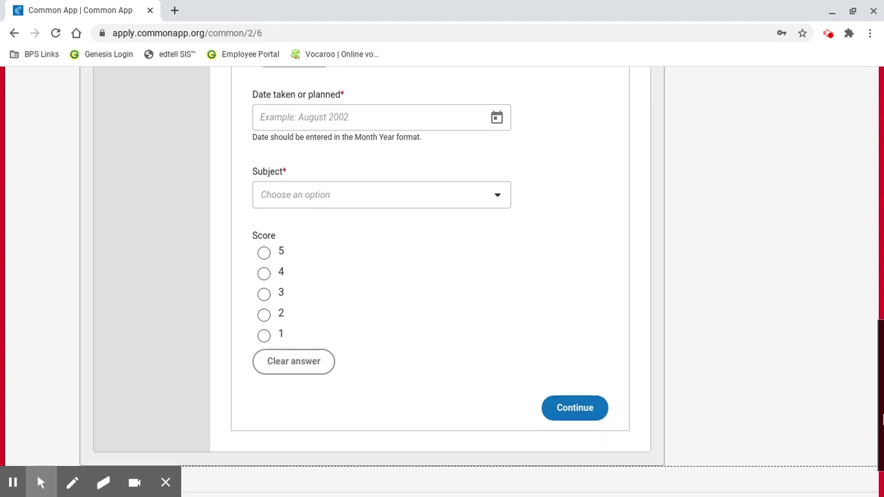
{"action": "left_click", "coordinate": [594, 413]}
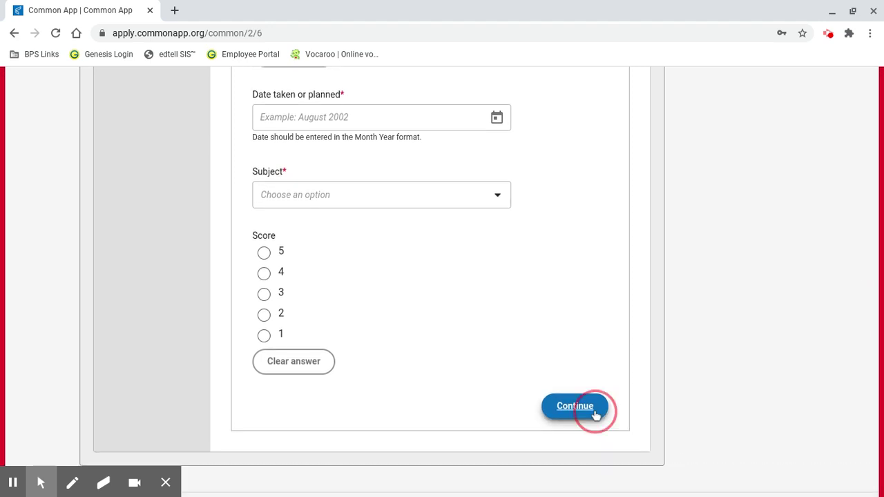